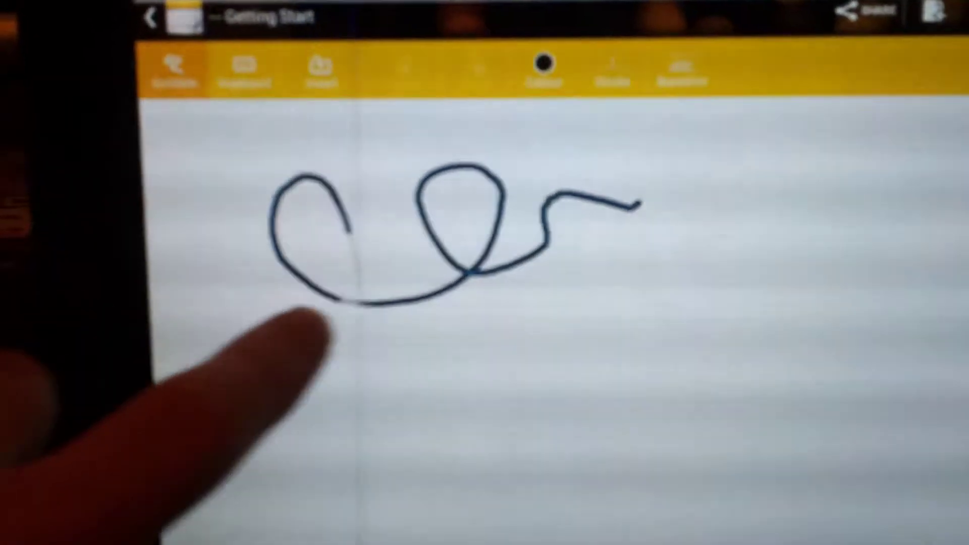
Draw long strokes out from the loops, forming a V shape and a zigzag
{"action": "mouse_move", "coordinate": [408, 182]}
{"action": "left_mouse_down"}
{"action": "mouse_move", "coordinate": [682, 326]}
{"action": "mouse_move", "coordinate": [649, 374]}
{"action": "left_mouse_up"}
{"action": "mouse_move", "coordinate": [649, 432]}
{"action": "left_mouse_down"}
{"action": "mouse_move", "coordinate": [579, 507]}
{"action": "mouse_move", "coordinate": [539, 443]}
{"action": "left_mouse_up"}
{"action": "left_click_drag", "start_coordinate": [462, 280], "coordinate": [503, 336]}
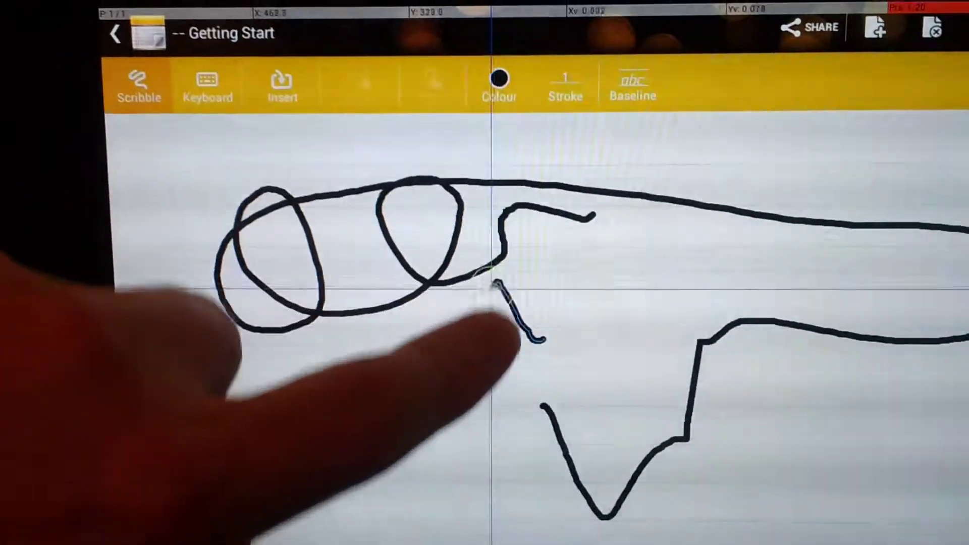
{"action": "left_click_drag", "start_coordinate": [493, 289], "coordinate": [448, 431]}
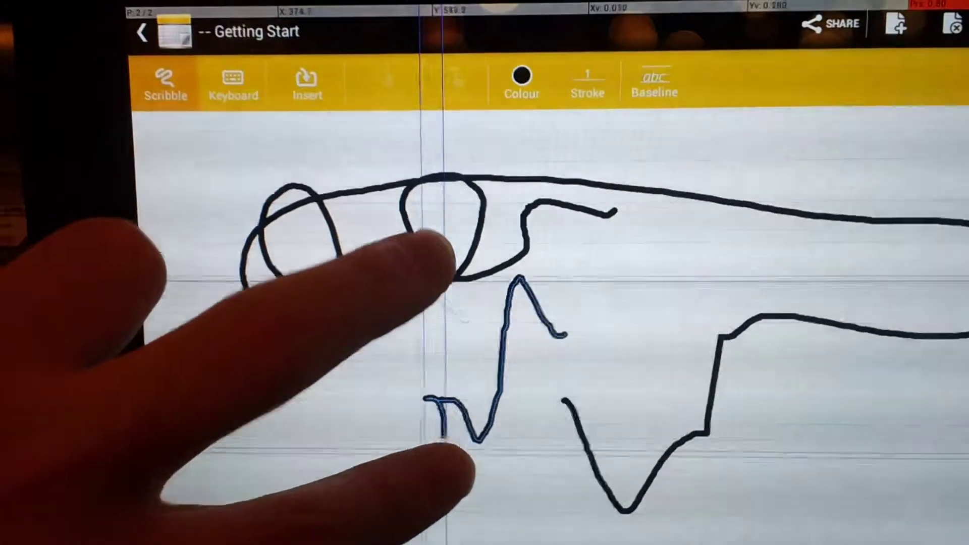
{"action": "left_click_drag", "start_coordinate": [444, 280], "coordinate": [427, 322]}
{"action": "mouse_move", "coordinate": [442, 436]}
{"action": "left_mouse_down"}
{"action": "mouse_move", "coordinate": [401, 382]}
{"action": "mouse_move", "coordinate": [412, 378]}
{"action": "mouse_move", "coordinate": [379, 368]}
{"action": "mouse_move", "coordinate": [379, 413]}
{"action": "left_mouse_up"}
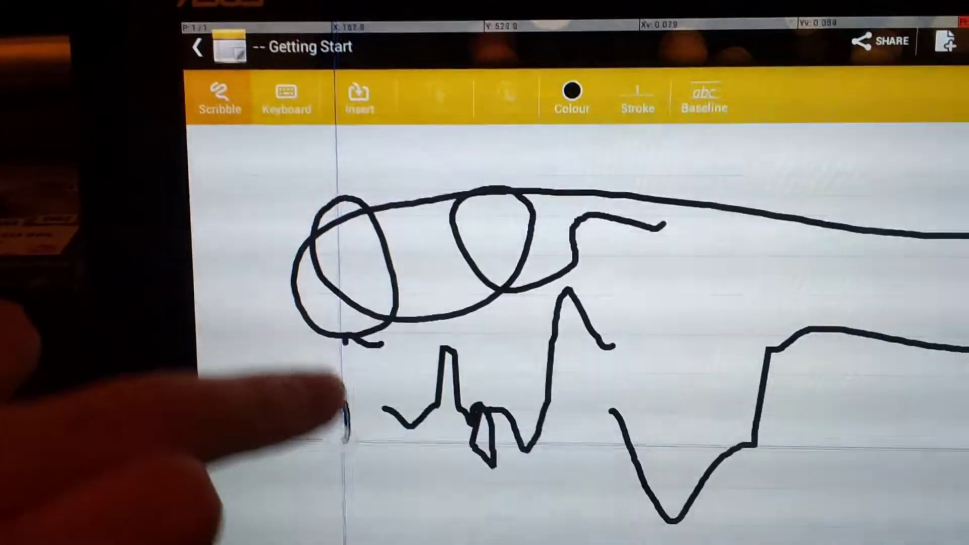
Add a wide horizontal stroke, a baseline stroke, a curve, a diagonal and a wavy extension
{"action": "mouse_move", "coordinate": [270, 325]}
{"action": "left_mouse_down"}
{"action": "mouse_move", "coordinate": [368, 335]}
{"action": "mouse_move", "coordinate": [483, 409]}
{"action": "mouse_move", "coordinate": [612, 379]}
{"action": "mouse_move", "coordinate": [677, 336]}
{"action": "mouse_move", "coordinate": [761, 345]}
{"action": "left_mouse_up"}
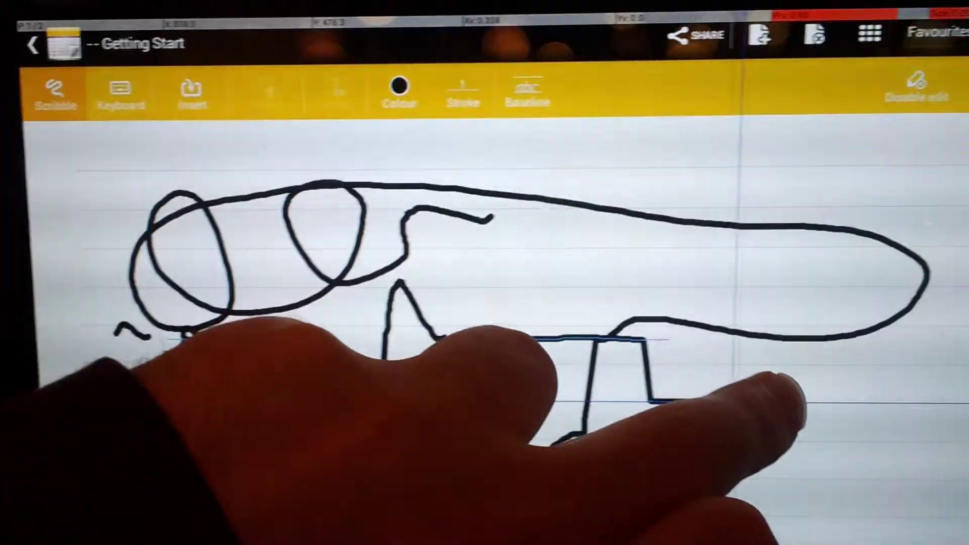
{"action": "left_click_drag", "start_coordinate": [825, 357], "coordinate": [865, 401]}
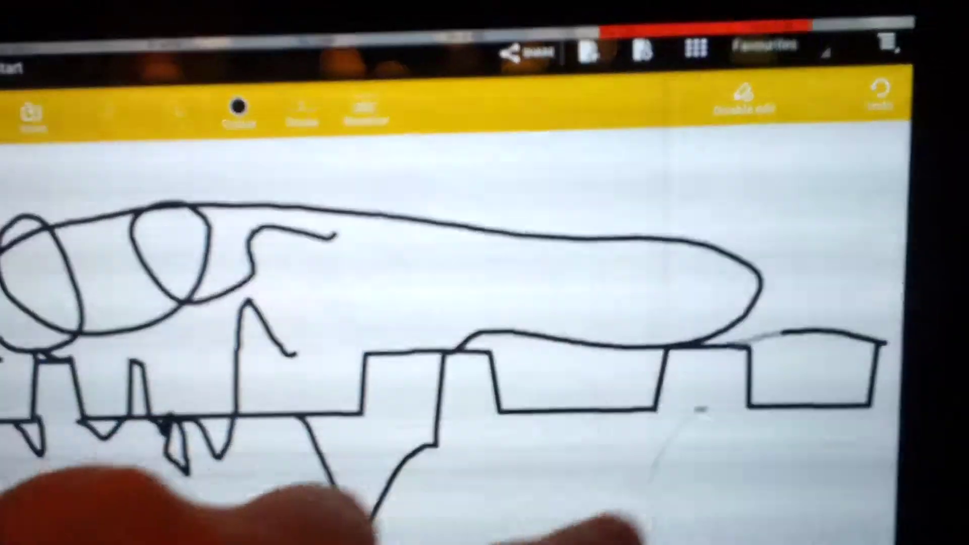
{"action": "left_click_drag", "start_coordinate": [613, 507], "coordinate": [806, 405]}
{"action": "left_click_drag", "start_coordinate": [416, 348], "coordinate": [280, 235]}
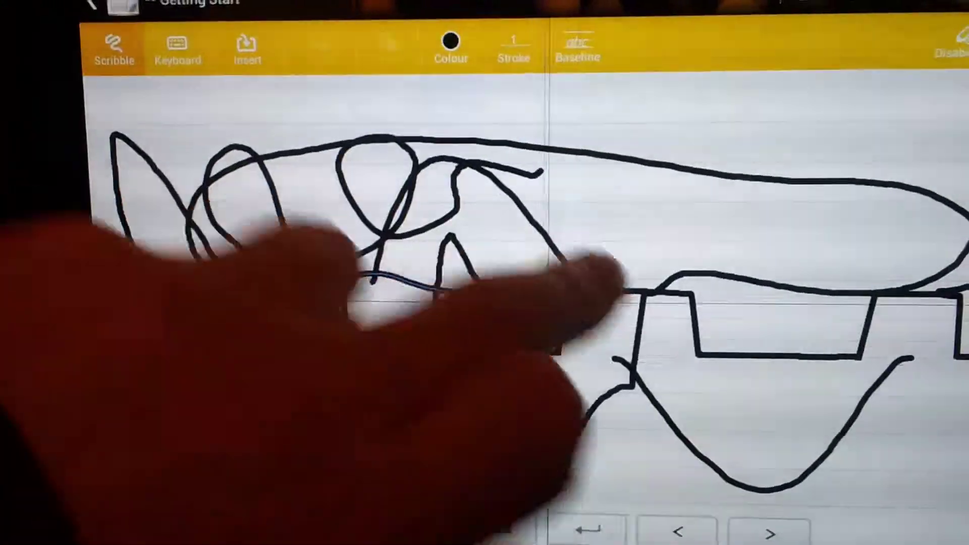
{"action": "left_click_drag", "start_coordinate": [863, 368], "coordinate": [957, 374]}
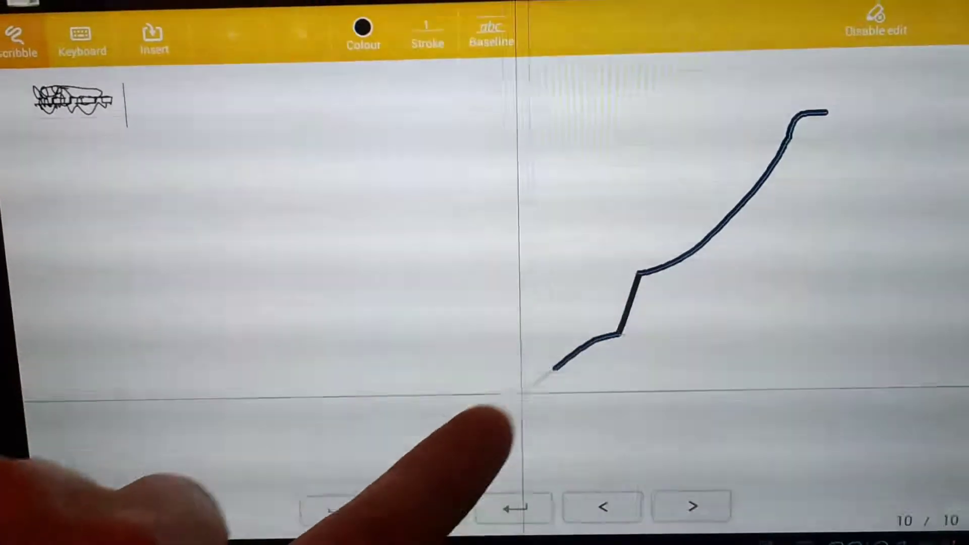
Draw a down-left baseline stroke, a long leftward zigzag and two short mid-page strokes
{"action": "left_click_drag", "start_coordinate": [533, 378], "coordinate": [432, 455]}
{"action": "left_click_drag", "start_coordinate": [674, 365], "coordinate": [416, 235]}
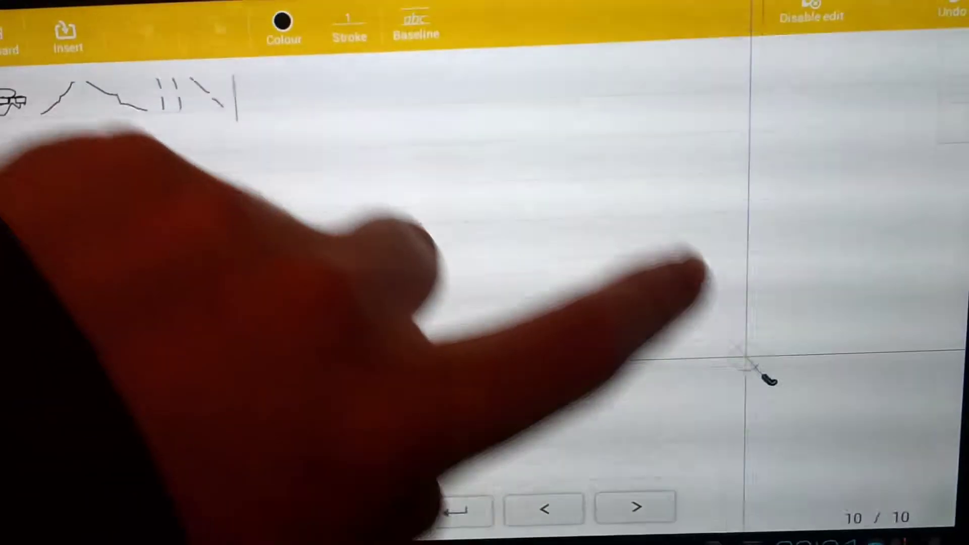
{"action": "left_click_drag", "start_coordinate": [578, 173], "coordinate": [693, 281]}
{"action": "left_click_drag", "start_coordinate": [714, 346], "coordinate": [772, 400]}
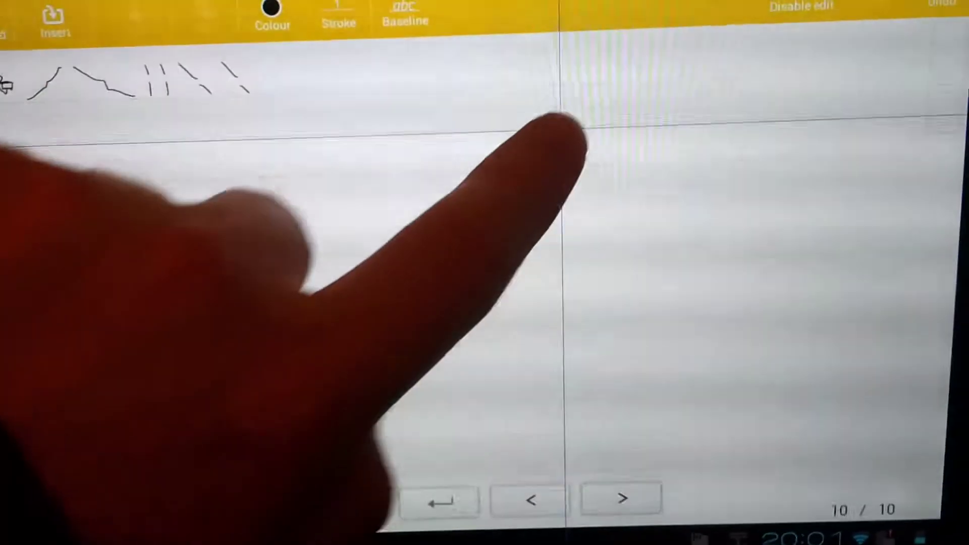
Draw three pairs of mid-page diagonal strokes, committing them as small marks in the top row
{"action": "left_click_drag", "start_coordinate": [621, 133], "coordinate": [488, 261]}
{"action": "left_click_drag", "start_coordinate": [469, 326], "coordinate": [333, 439]}
{"action": "left_click_drag", "start_coordinate": [212, 190], "coordinate": [405, 304]}
{"action": "left_click_drag", "start_coordinate": [416, 364], "coordinate": [602, 443]}
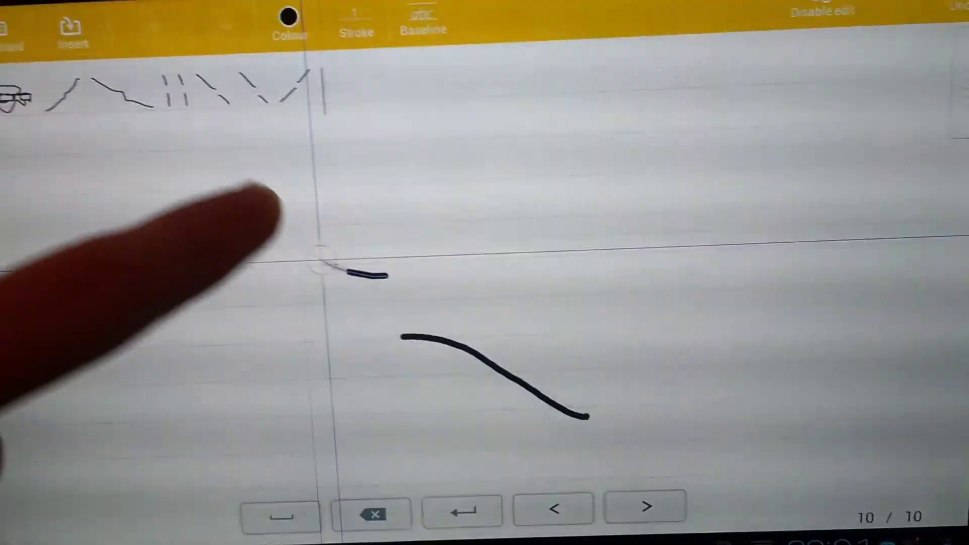
{"action": "left_click_drag", "start_coordinate": [682, 185], "coordinate": [499, 288]}
{"action": "left_click_drag", "start_coordinate": [476, 348], "coordinate": [258, 451]}
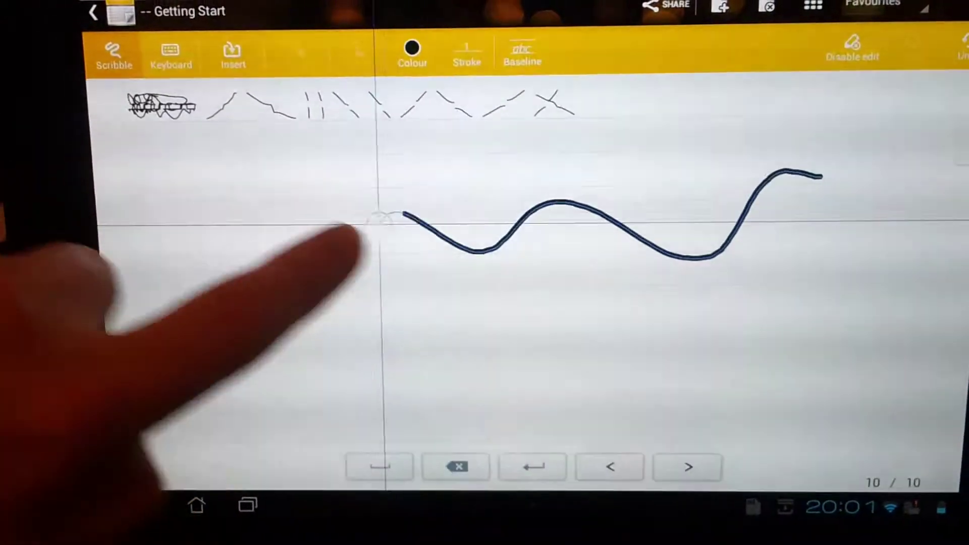
Draw a wavy stroke, a curve, a slanted stroke, a short dash and a long crossing stroke
{"action": "left_click_drag", "start_coordinate": [552, 198], "coordinate": [193, 274]}
{"action": "left_click_drag", "start_coordinate": [492, 343], "coordinate": [697, 339]}
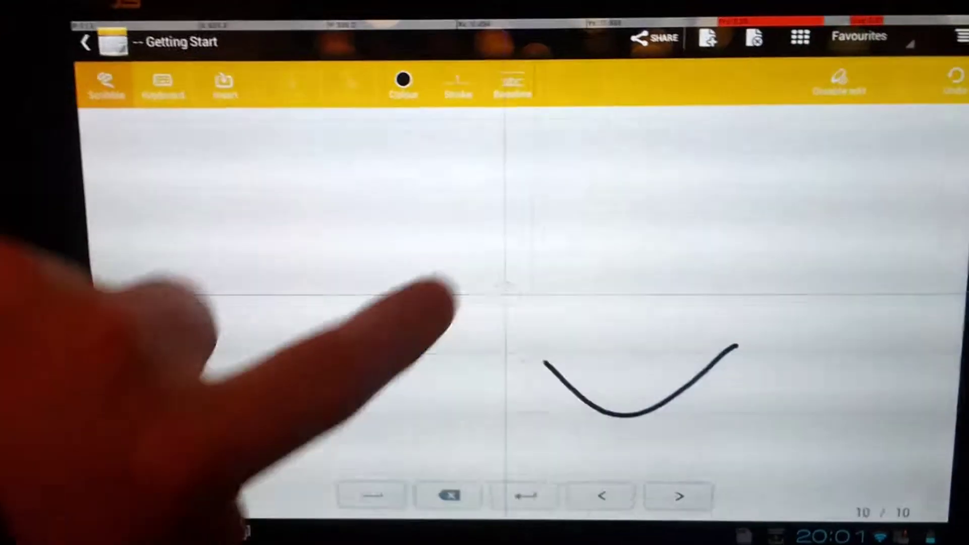
{"action": "left_click_drag", "start_coordinate": [314, 412], "coordinate": [378, 336]}
{"action": "left_click_drag", "start_coordinate": [395, 285], "coordinate": [469, 287]}
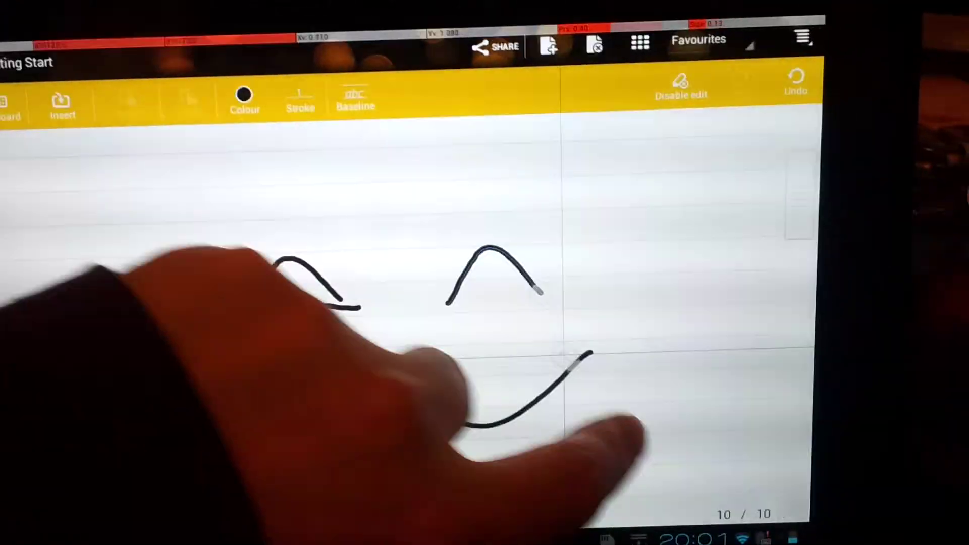
{"action": "mouse_move", "coordinate": [707, 341]}
{"action": "left_mouse_down"}
{"action": "mouse_move", "coordinate": [737, 379]}
{"action": "mouse_move", "coordinate": [497, 346]}
{"action": "mouse_move", "coordinate": [303, 400]}
{"action": "mouse_move", "coordinate": [98, 324]}
{"action": "mouse_move", "coordinate": [53, 333]}
{"action": "left_mouse_up"}
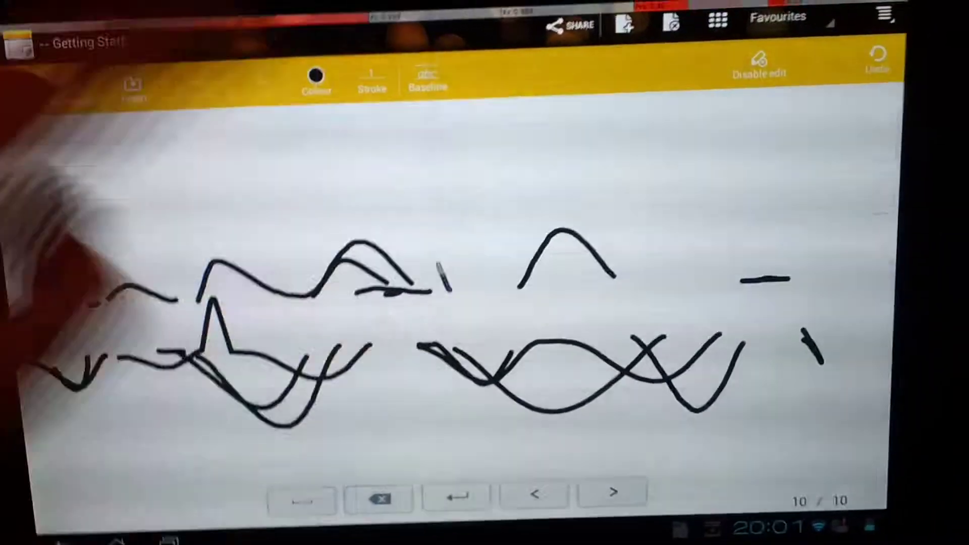